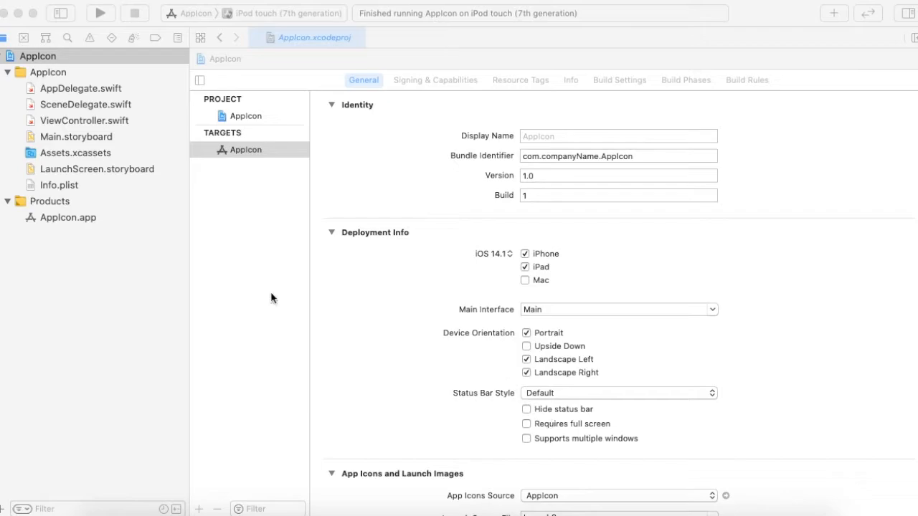
Open the AppIcon asset set from the app icon source setting of the AppIcon target
left_click(271, 293)
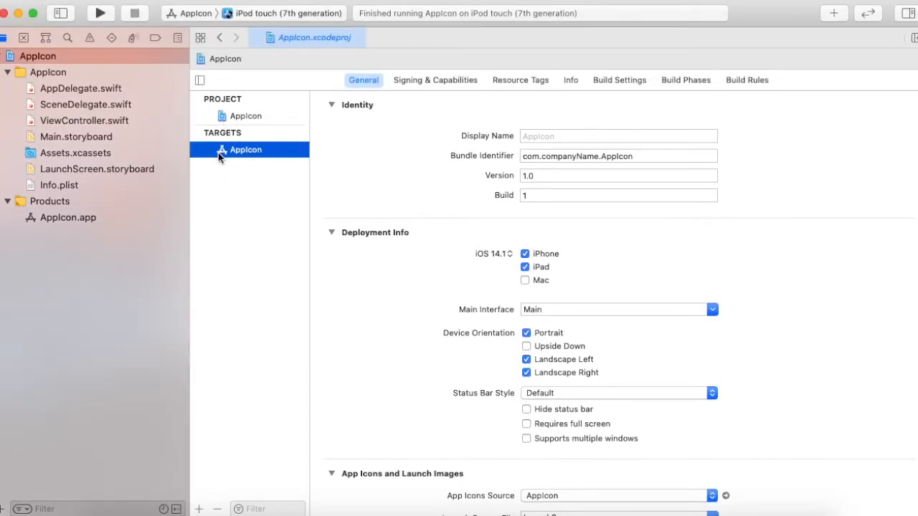
scroll(406, 267, "down", 8)
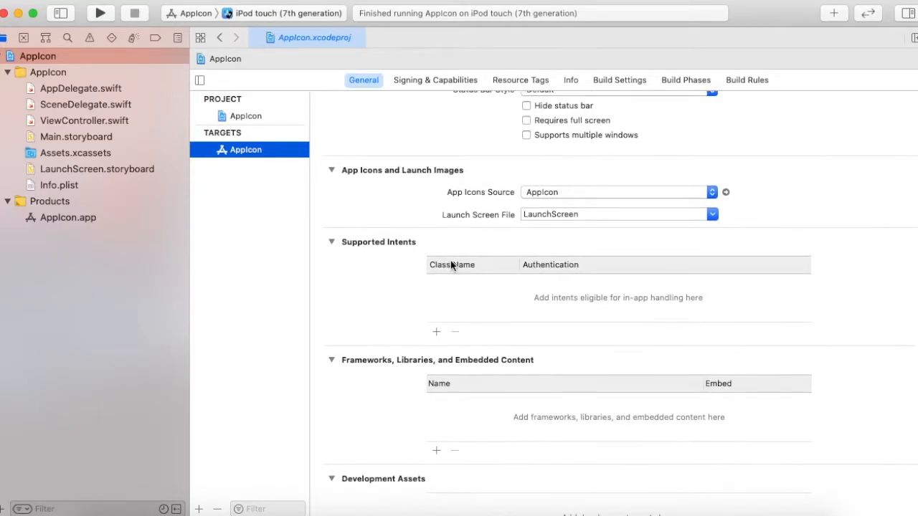
left_click(726, 193)
Turn iPad support off and back on for the AppIcon set to compare the required icon slots
left_click(908, 13)
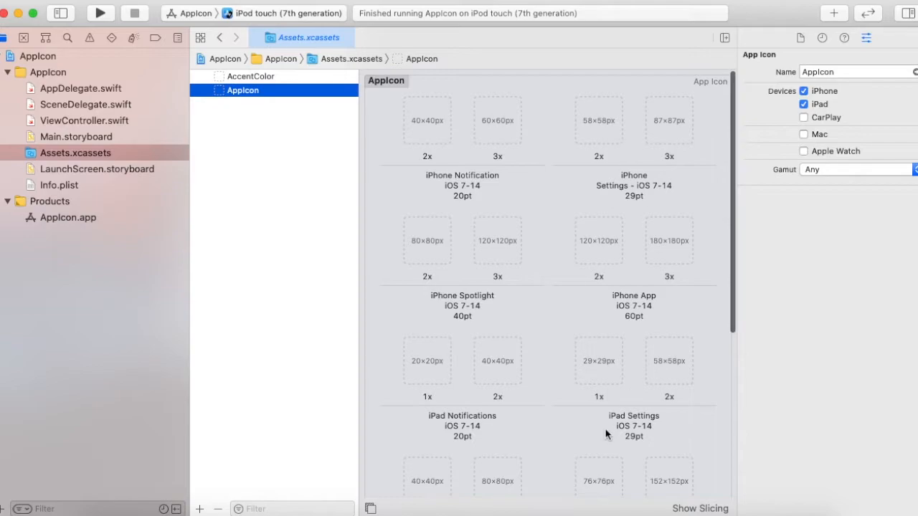
scroll(606, 434, "down", 2)
left_click(803, 104)
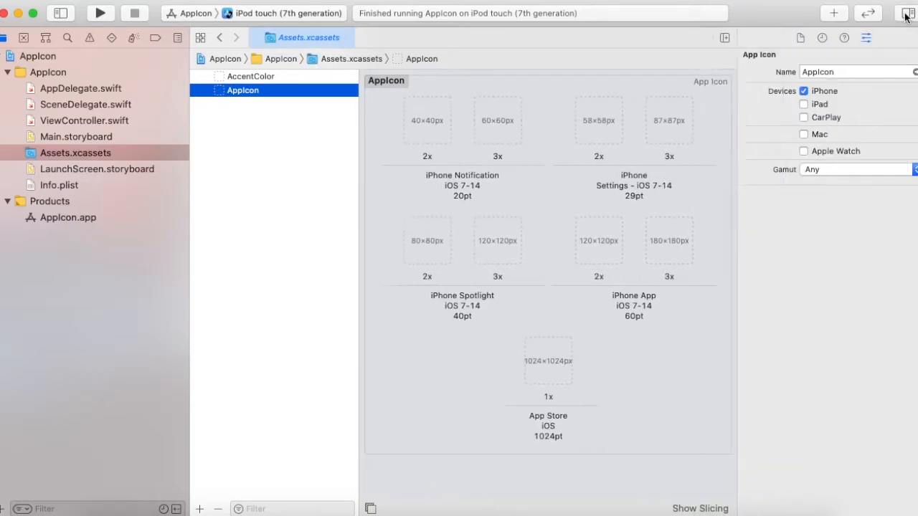
left_click(804, 104)
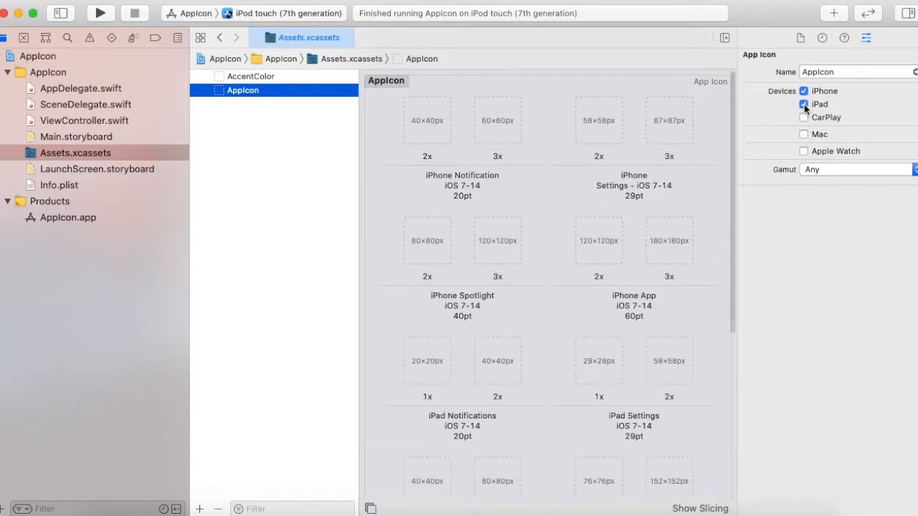
left_click(908, 13)
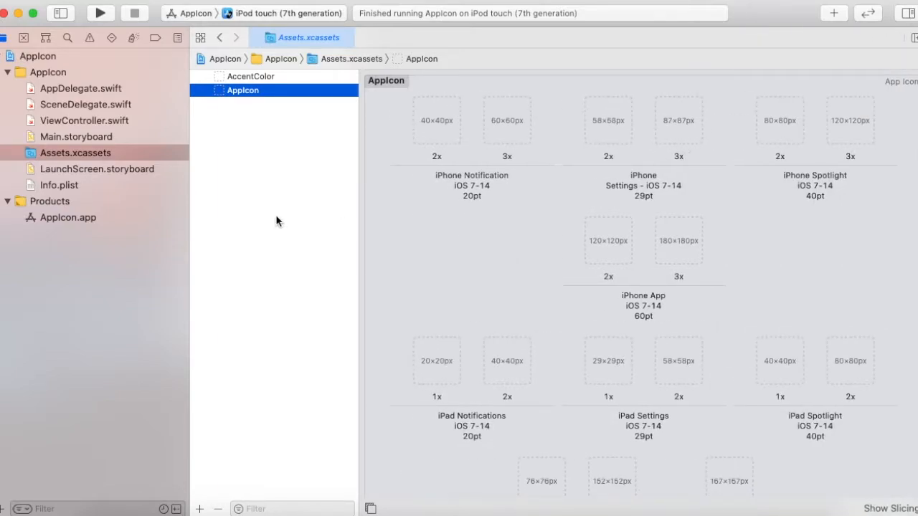
Switch to Safari and open photopea.com
mouse_move(198, 506)
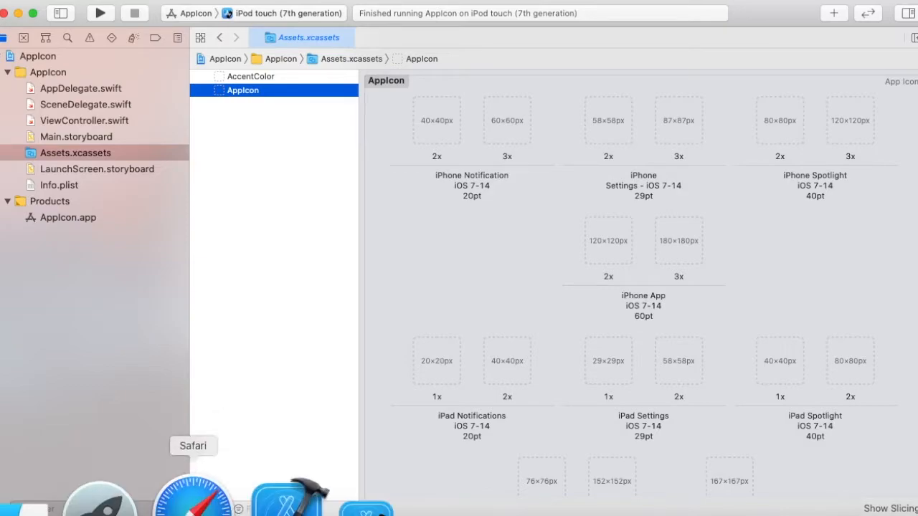
left_click(199, 509)
type("p")
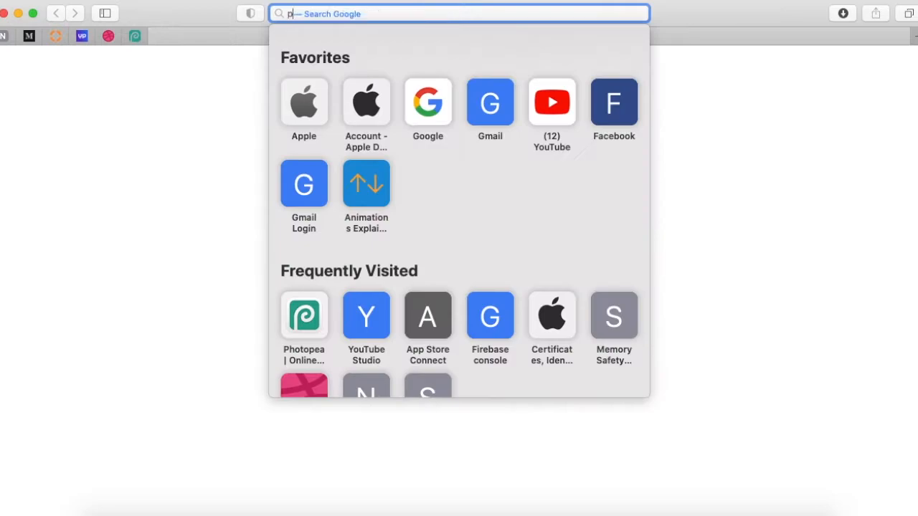
type("hoto")
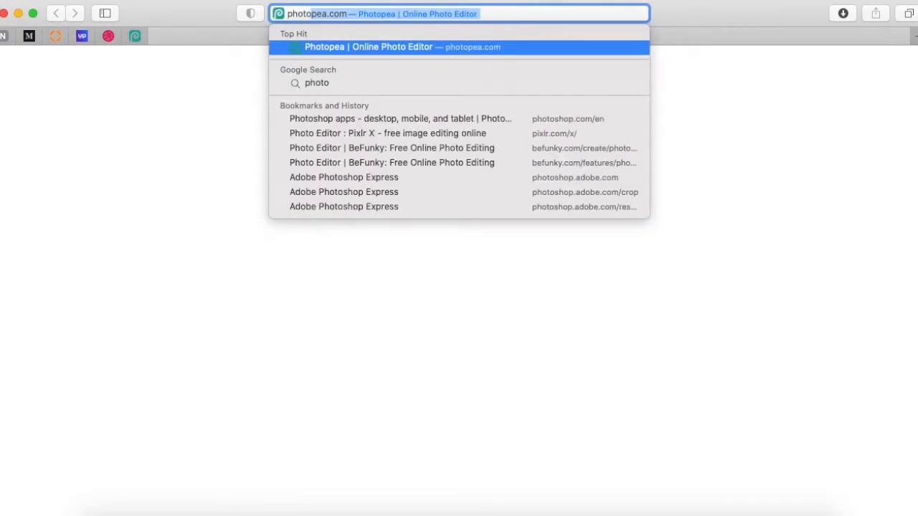
key("Return")
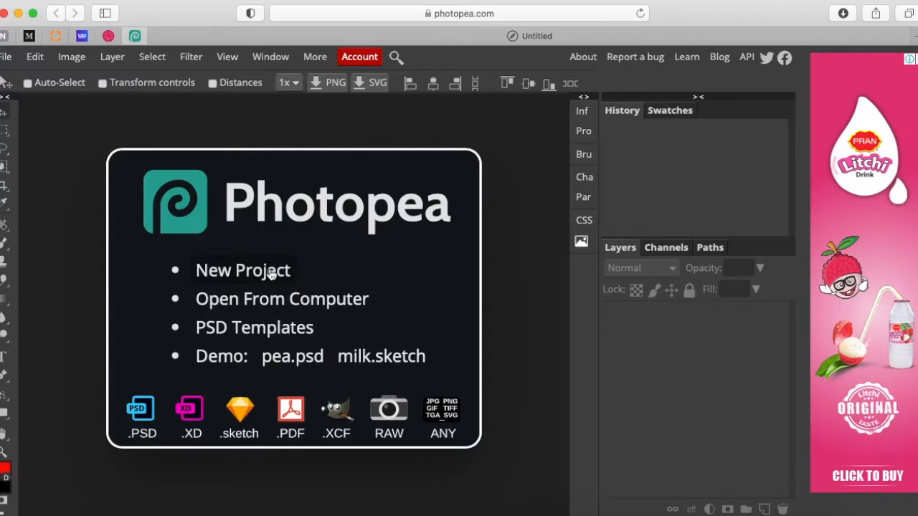
left_click(257, 275)
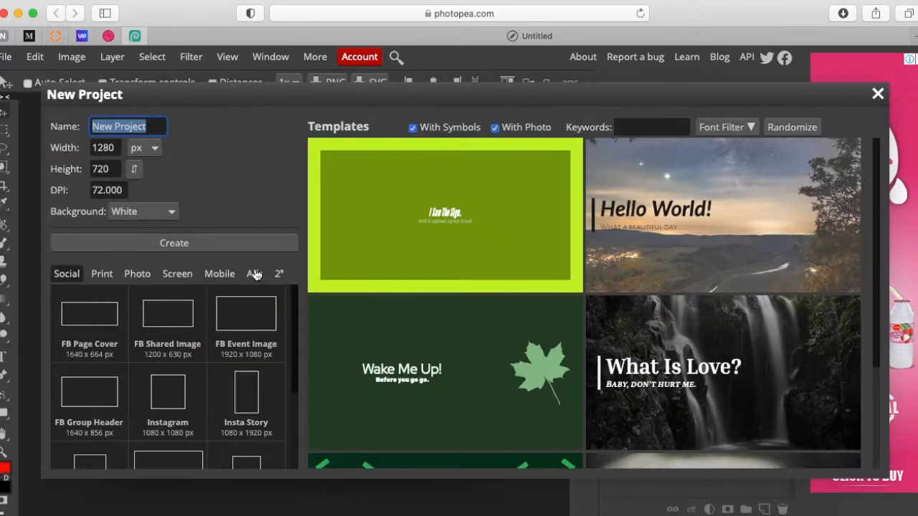
left_click(194, 248)
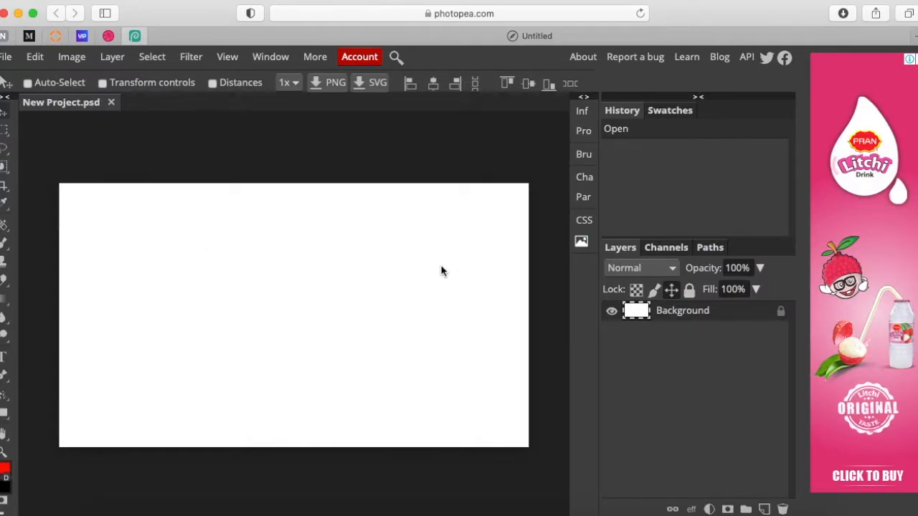
left_click(111, 103)
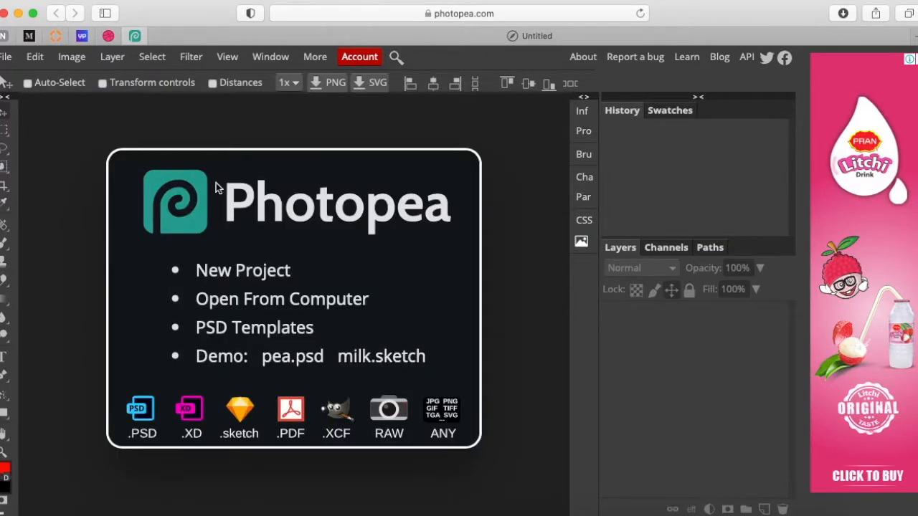
Create a new project 1024 px wide and 1024 px high with a white background
left_click(232, 268)
left_click(106, 148)
type("1024")
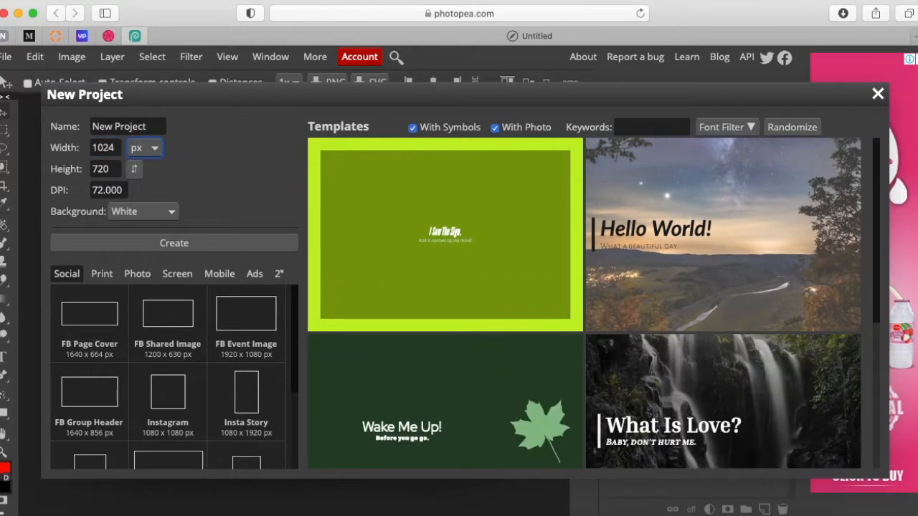
left_click(100, 169)
type("1024")
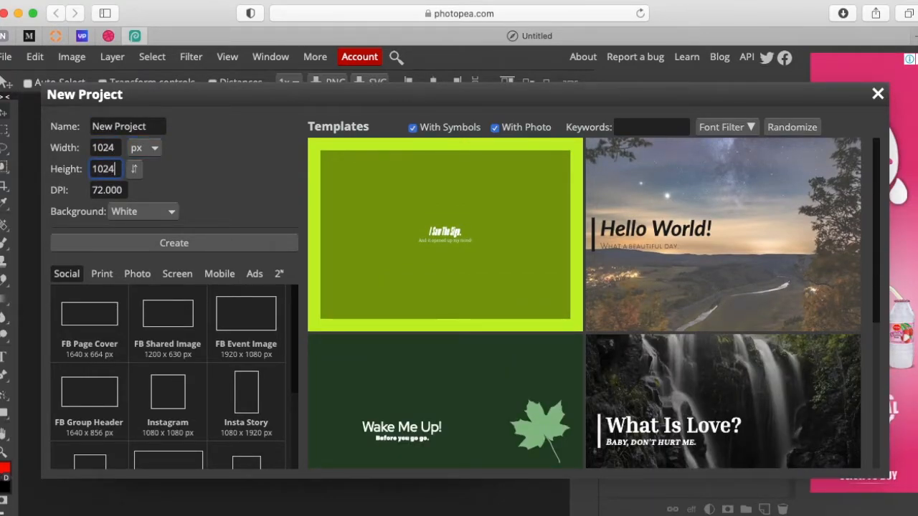
left_click(147, 243)
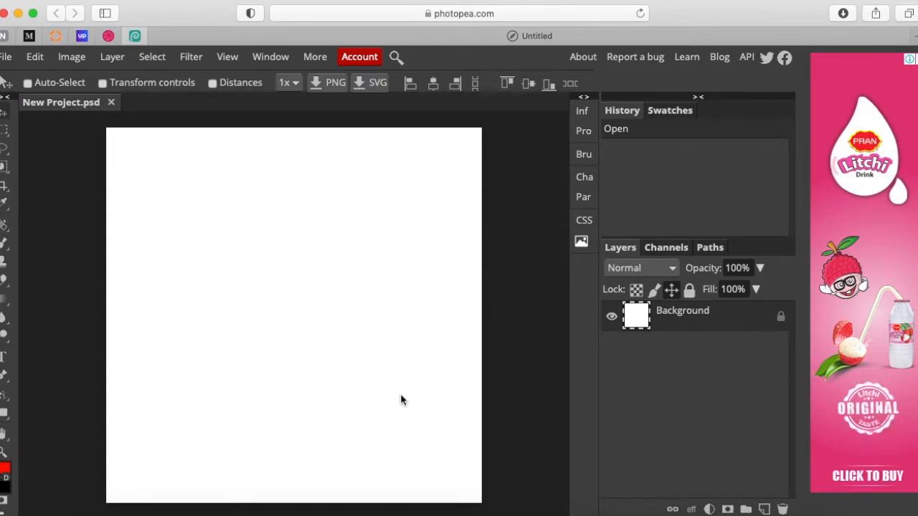
Open Apple's Human Interface Guidelines website in a separate browser tab
mouse_move(191, 506)
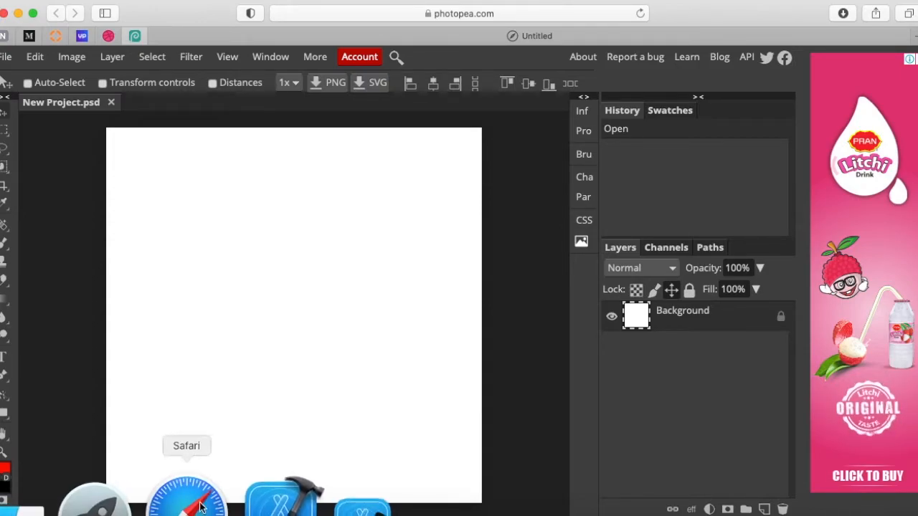
left_click(831, 33)
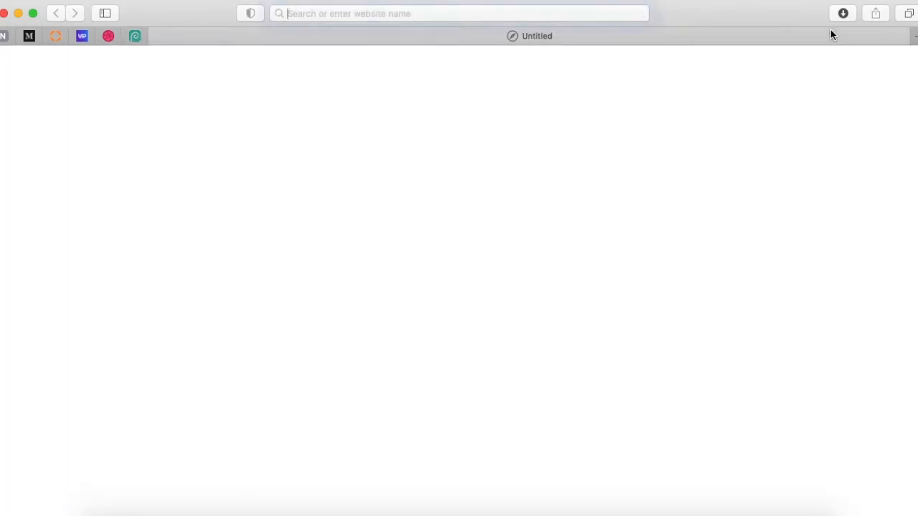
left_click(604, 14)
type("huma")
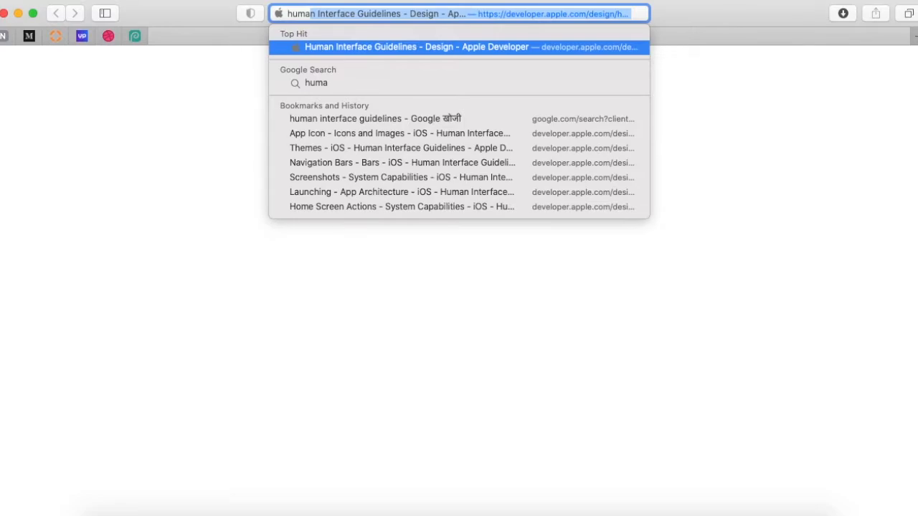
key("Return")
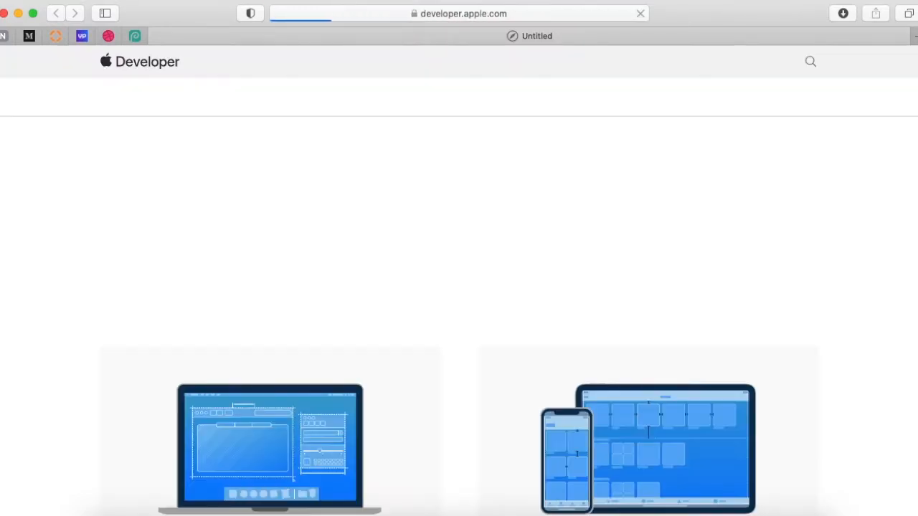
Go to the App Icon page under Icons and Images in the iOS guidelines
scroll(595, 363, "down", 5)
left_click(666, 210)
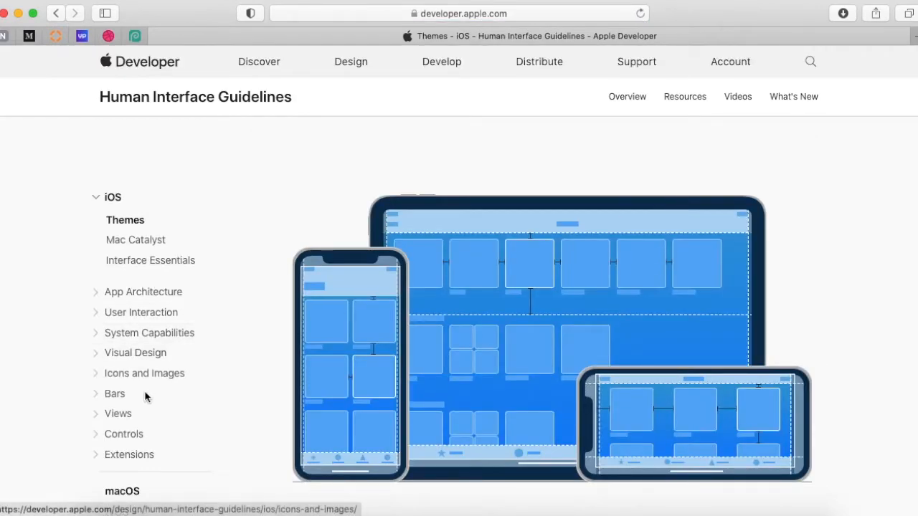
left_click(125, 374)
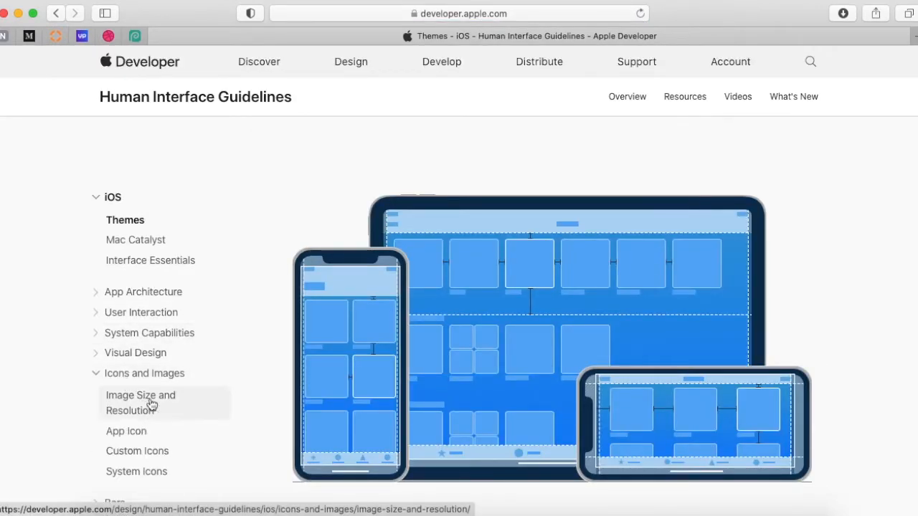
left_click(134, 431)
Examine the required app icon sizes for each device, including the Spotlight, Settings and Notification icon sizes
scroll(342, 352, "down", 20)
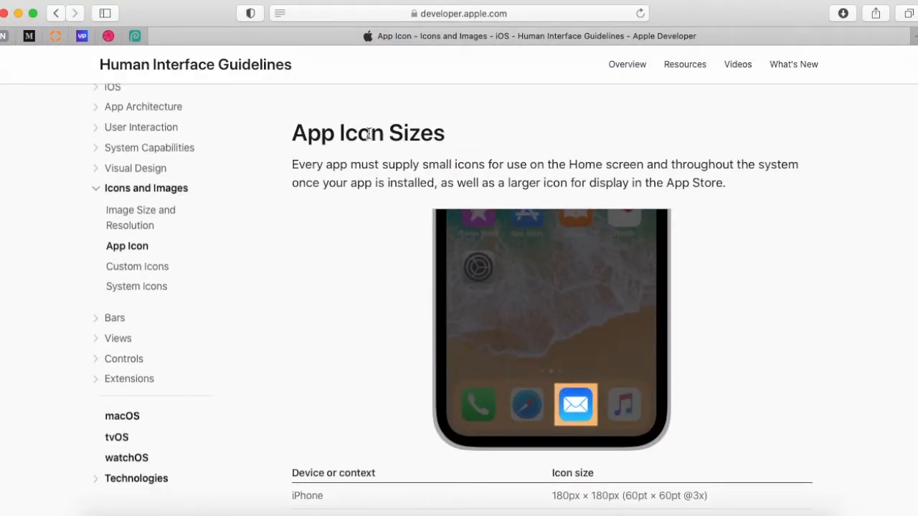
scroll(364, 305, "down", 5)
double_click(559, 302)
double_click(568, 326)
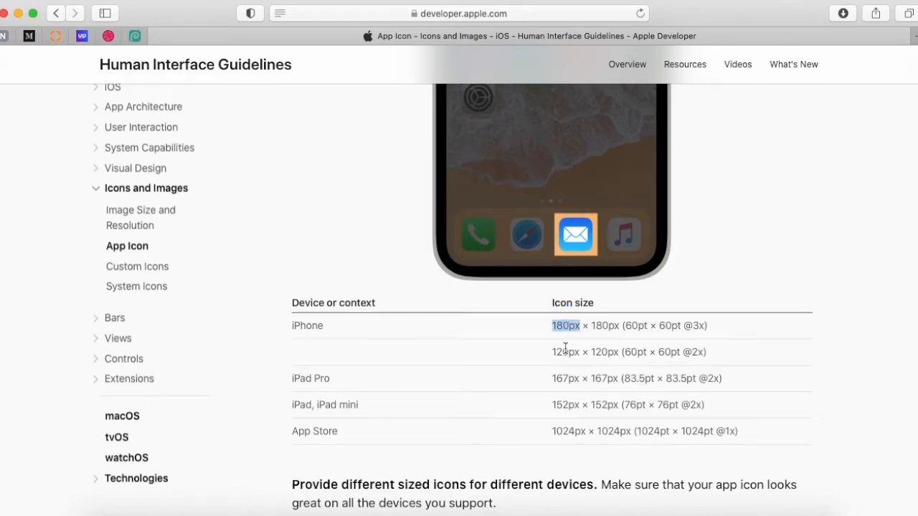
double_click(563, 353)
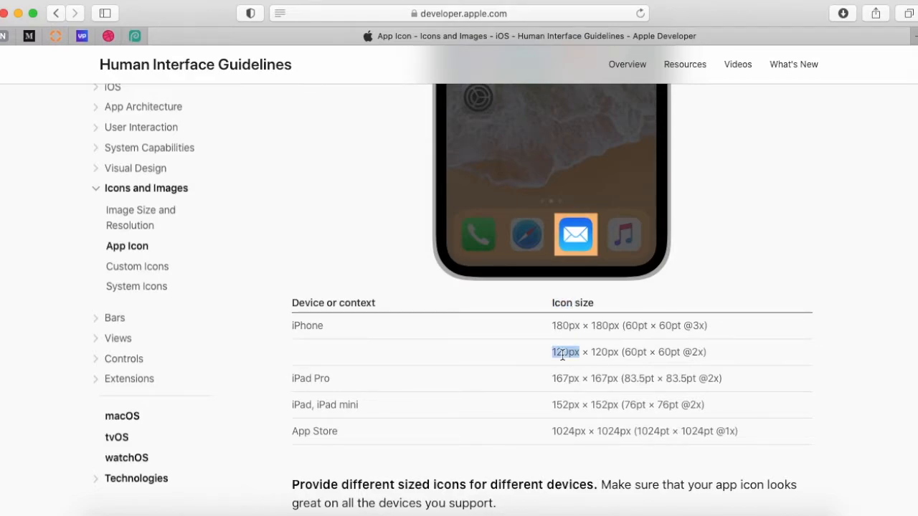
scroll(562, 353, "down", 15)
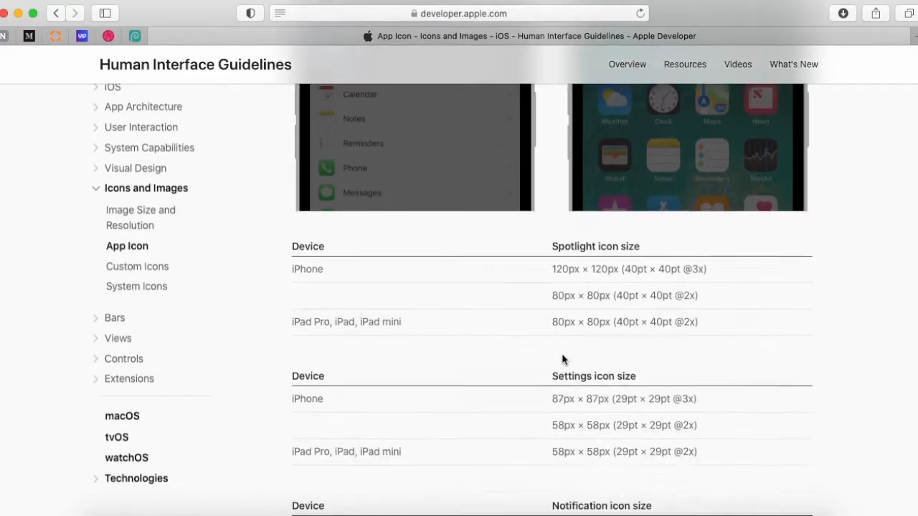
double_click(558, 237)
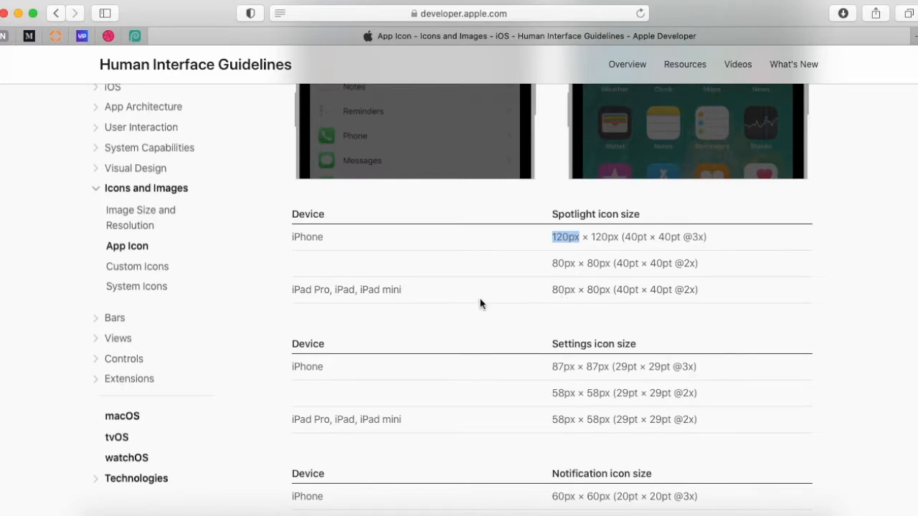
scroll(572, 329, "down", 4)
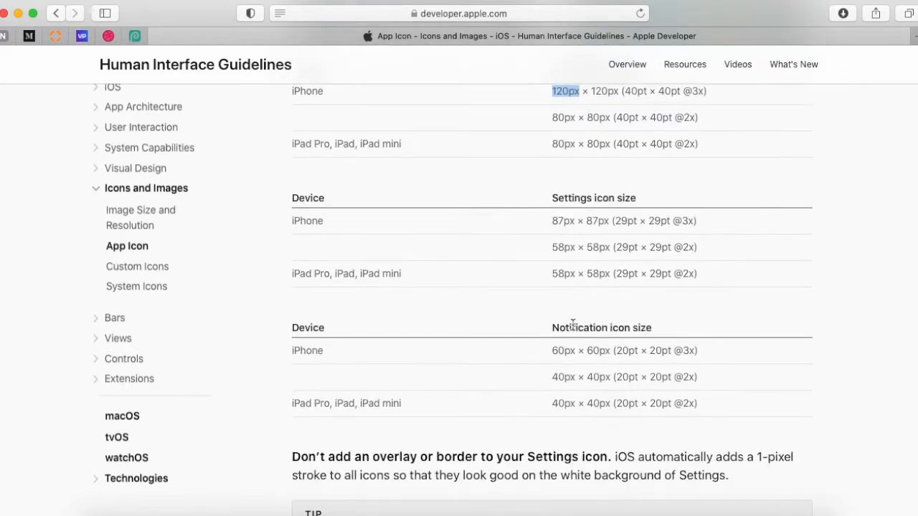
triple_click(572, 198)
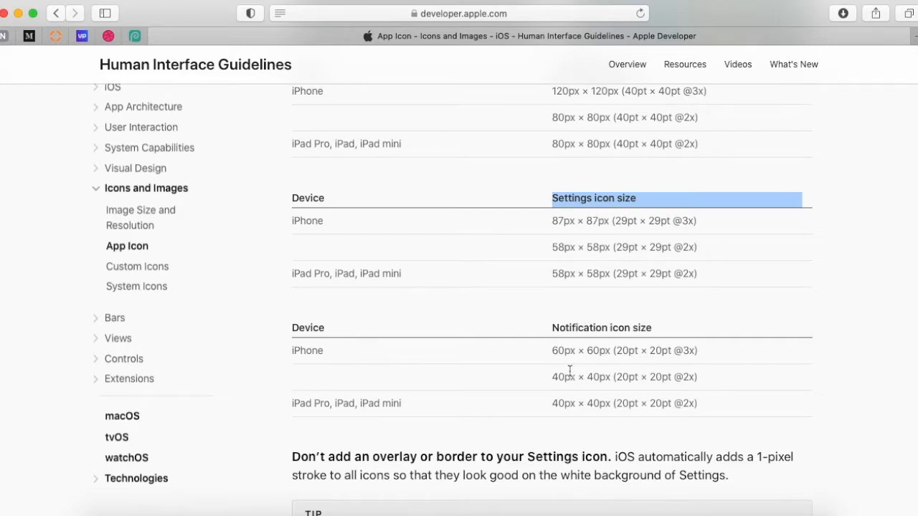
scroll(570, 371, "down", 3)
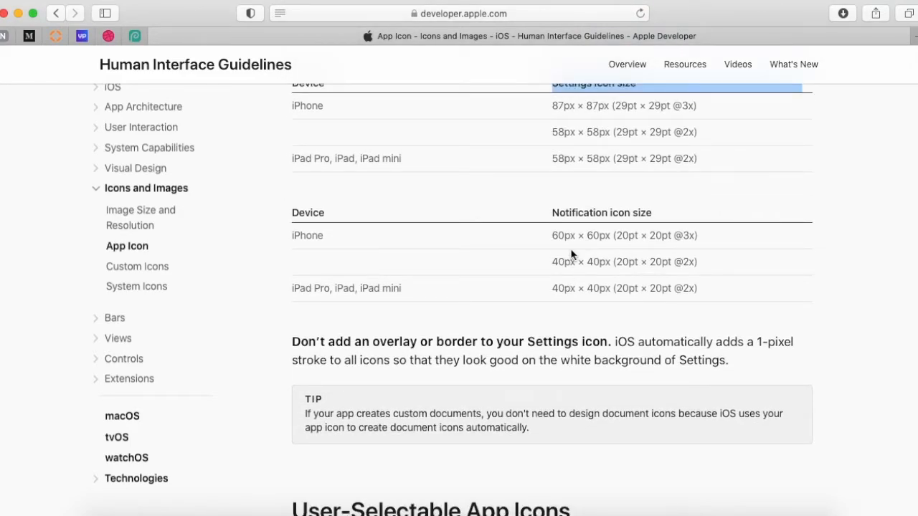
scroll(571, 254, "up", 5)
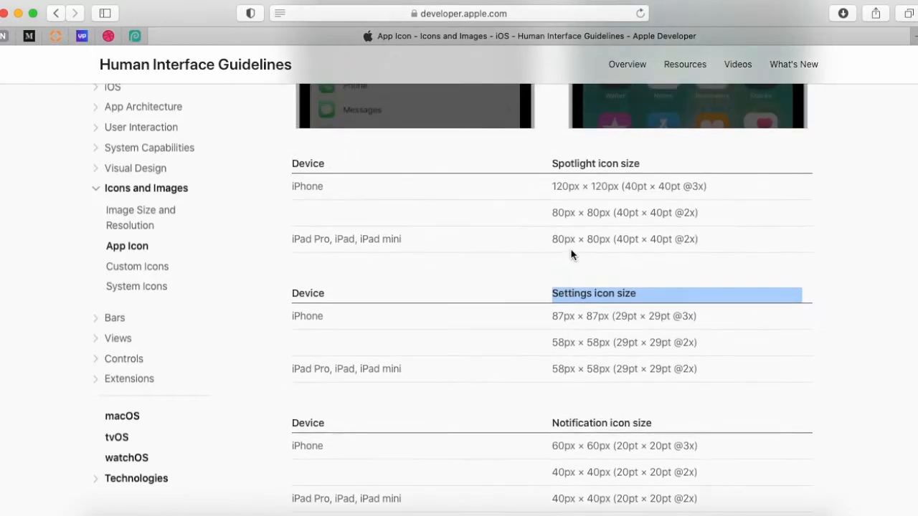
left_click(136, 34)
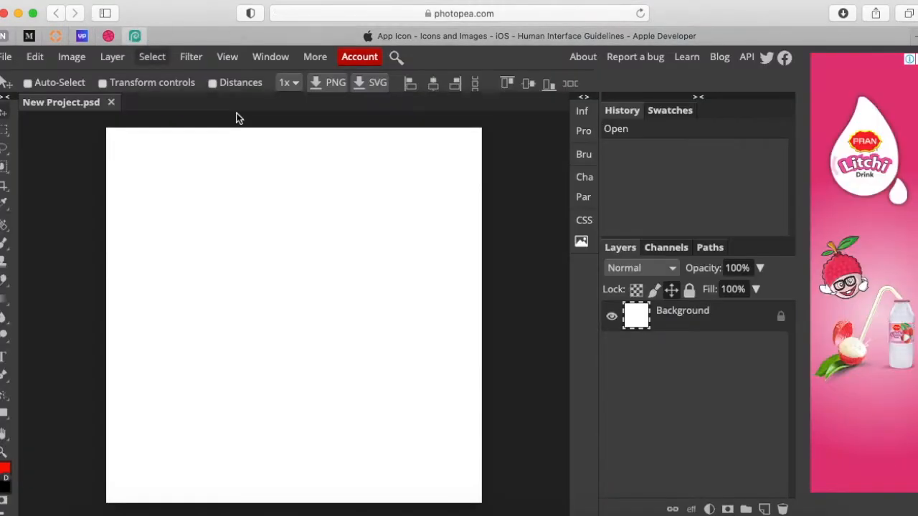
left_click(528, 40)
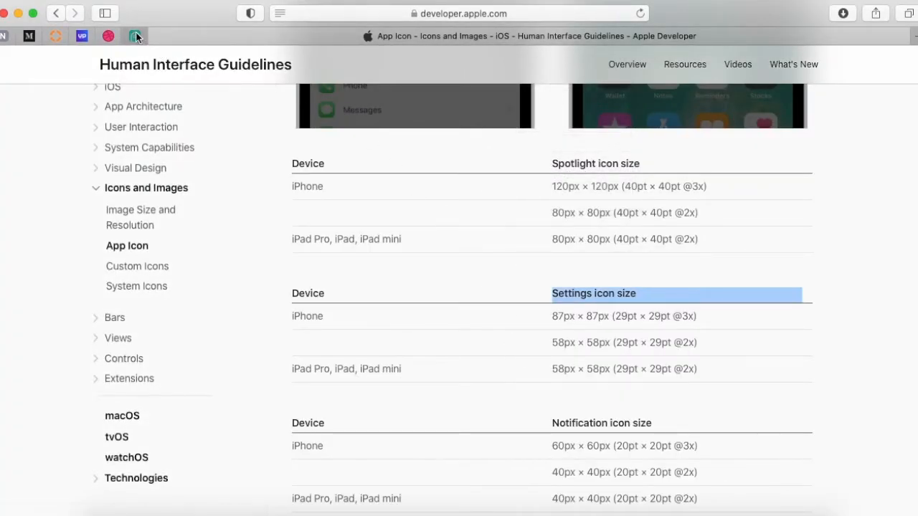
left_click(135, 36)
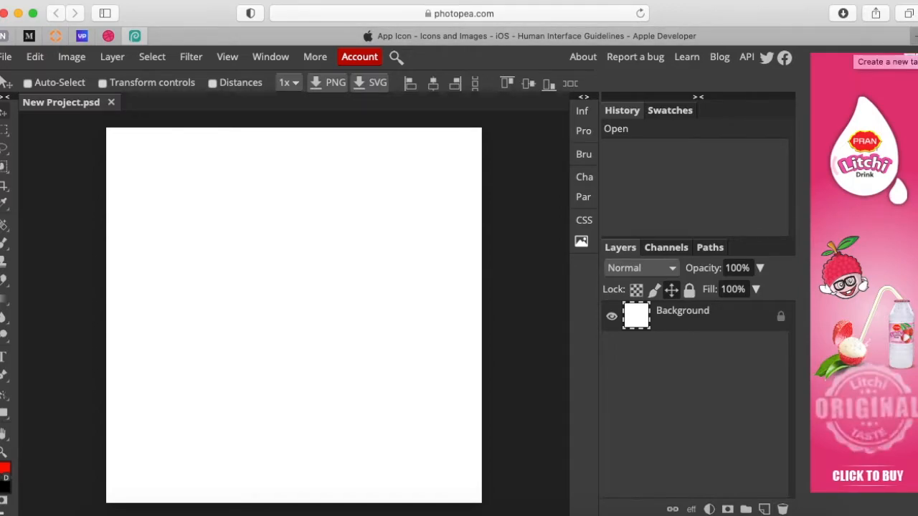
Open the App Icon Maker website, appiconmaker.co, in a new browser tab
key("super+t")
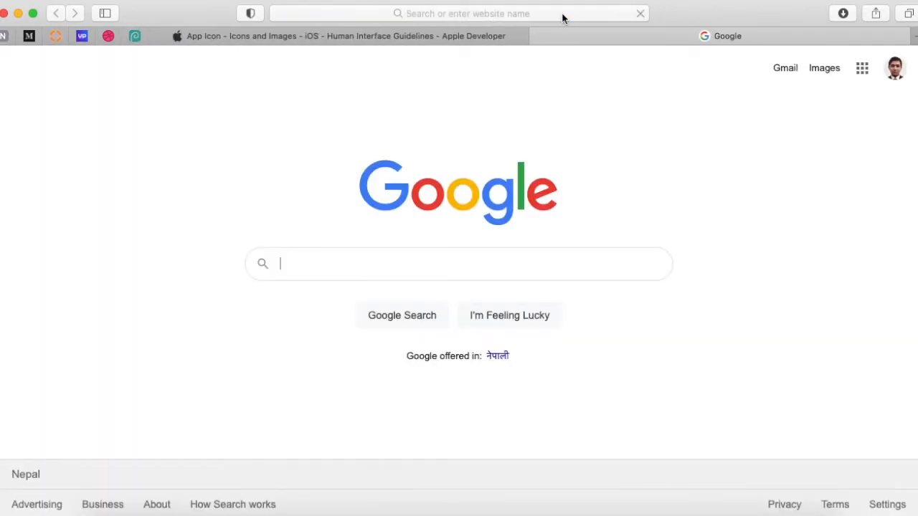
left_click(562, 18)
type("app")
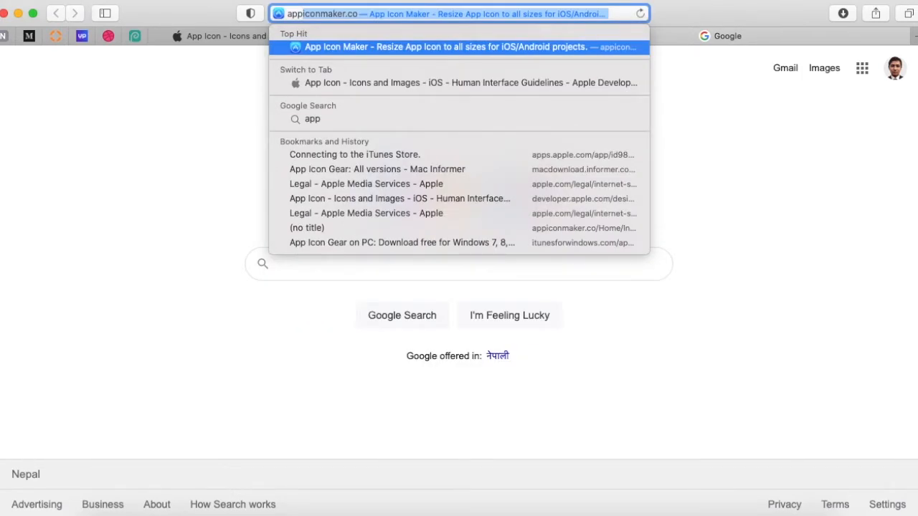
key("Return")
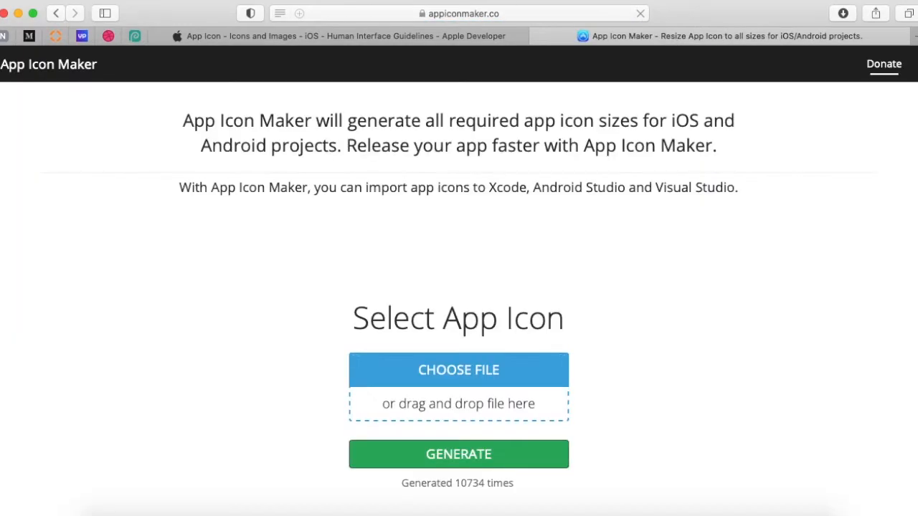
Upload FbLogo.png from Downloads as the app icon and generate all the icon sizes from it
scroll(463, 273, "down", 3)
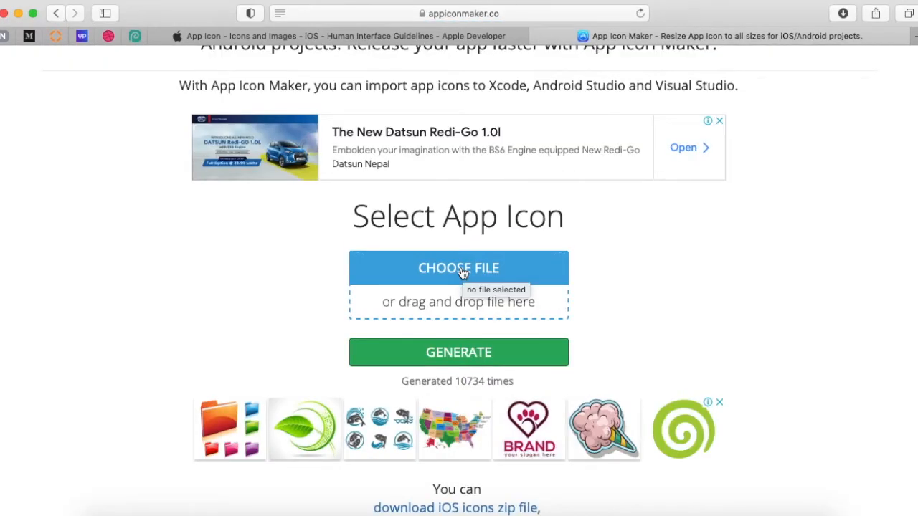
left_click(463, 271)
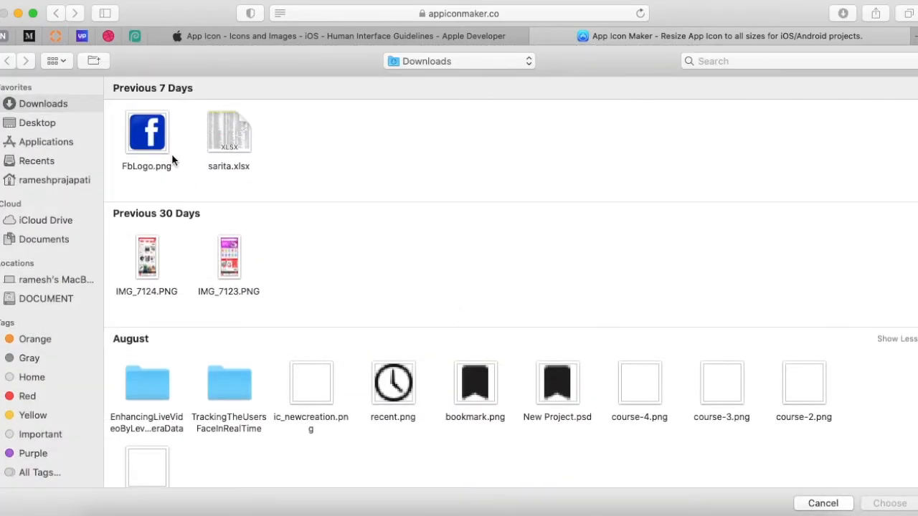
left_click(158, 135)
left_click(888, 503)
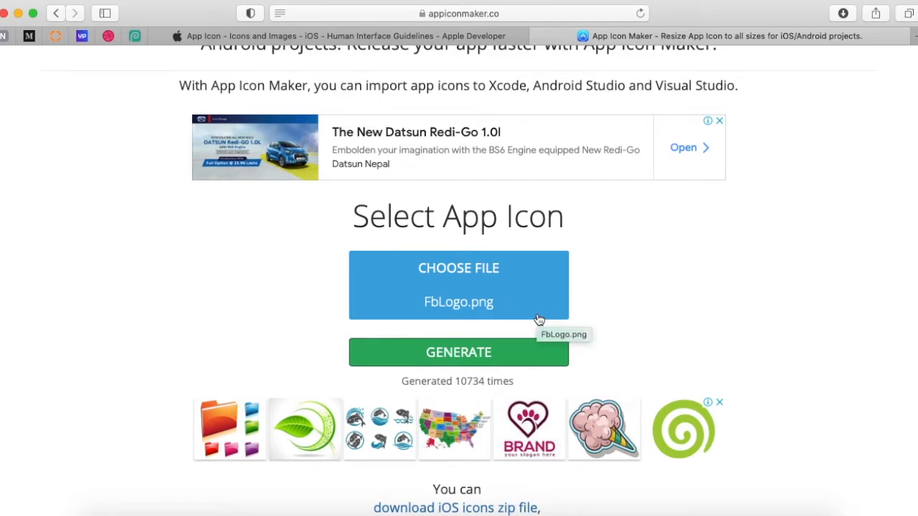
left_click(458, 353)
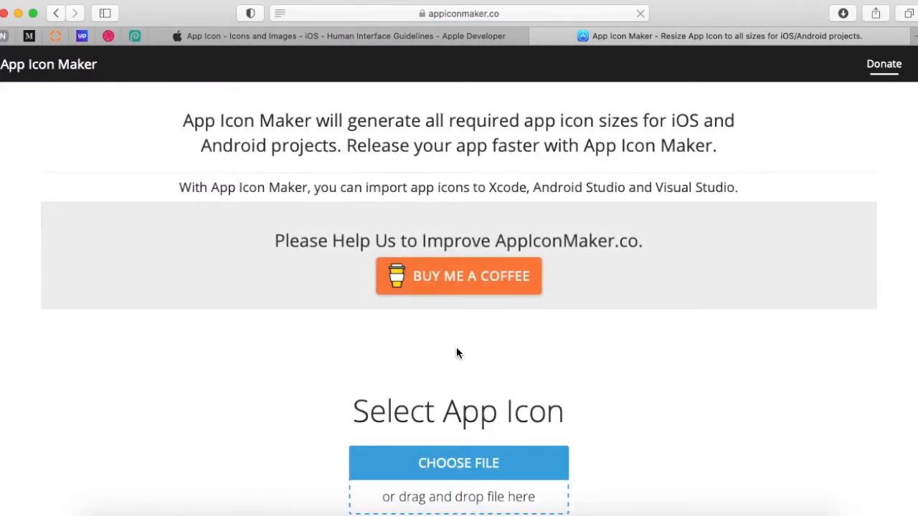
Examine the generated icon sizes and download options for iOS, Android and Watch
scroll(459, 353, "down", 8)
scroll(426, 173, "up", 1)
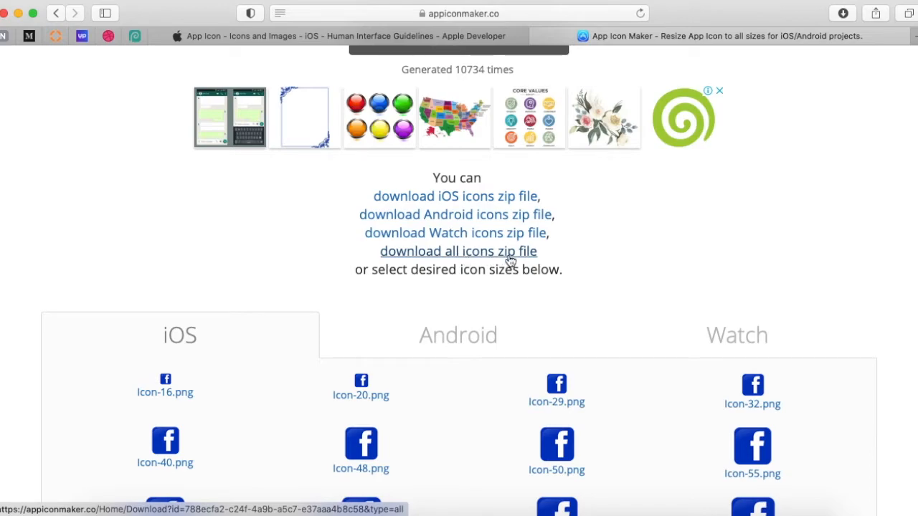
scroll(498, 262, "down", 4)
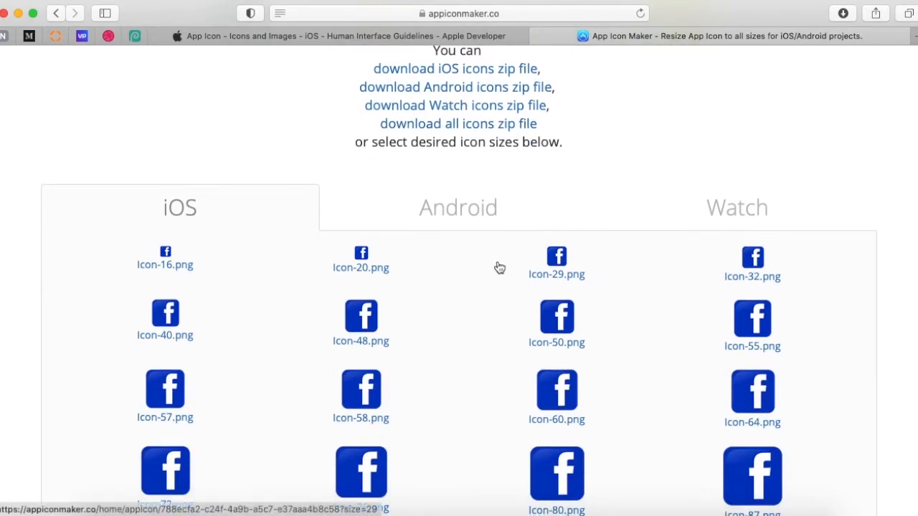
left_click(466, 186)
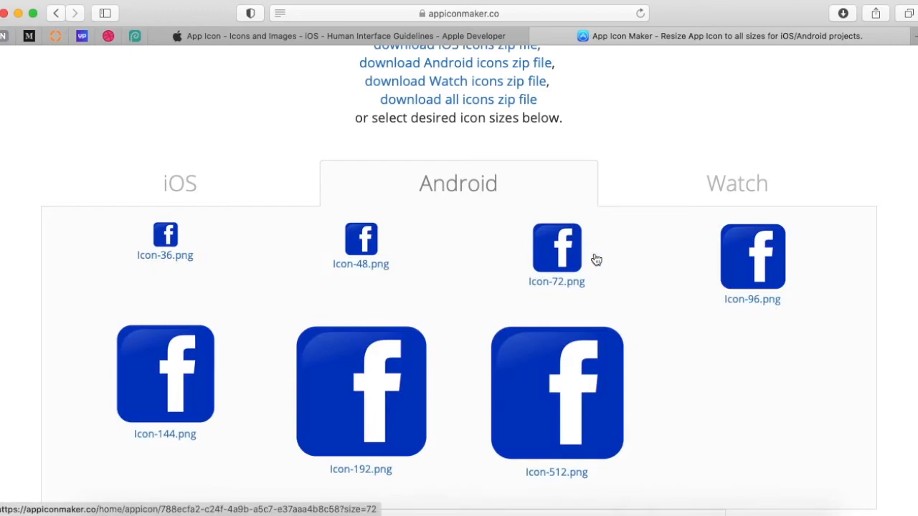
scroll(668, 279, "down", 5)
scroll(668, 279, "up", 4)
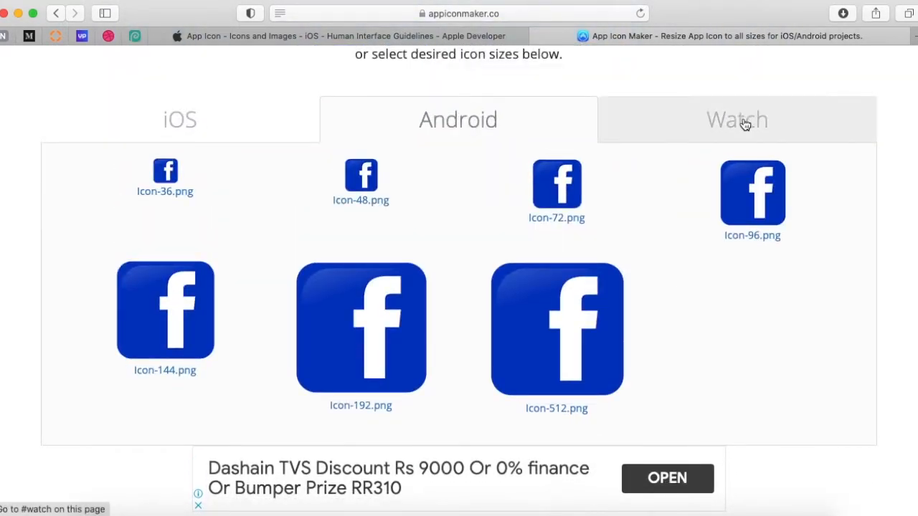
left_click(744, 124)
scroll(553, 194, "up", 4)
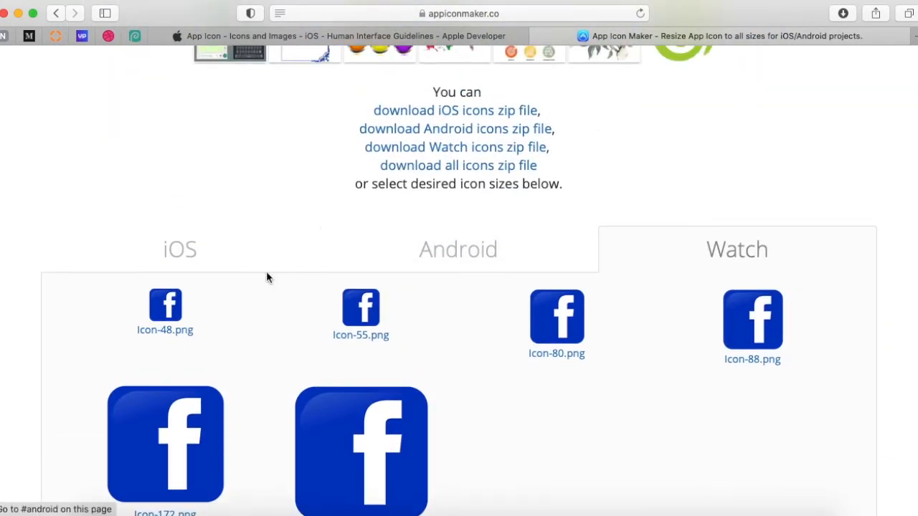
left_click(196, 252)
scroll(196, 251, "up", 4)
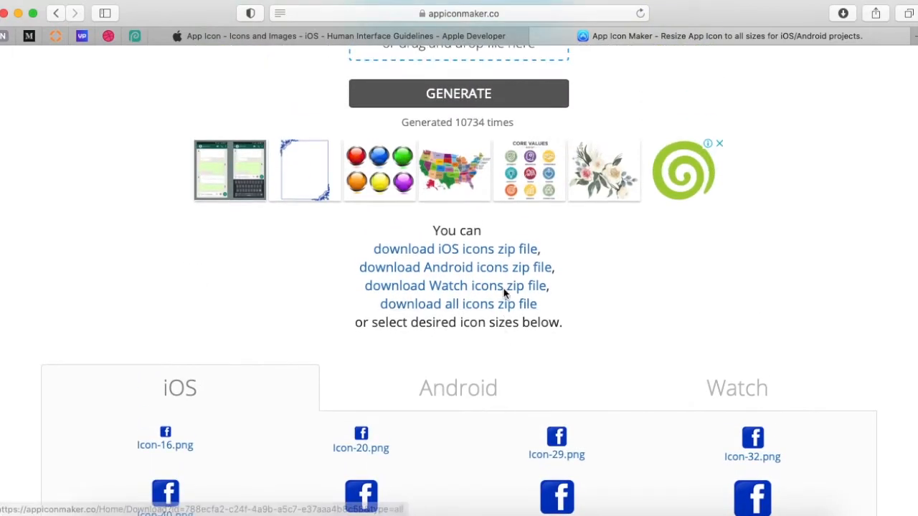
Download the iOS icons zip file and show the extracted appiconmaker folder in Finder
left_click(490, 251)
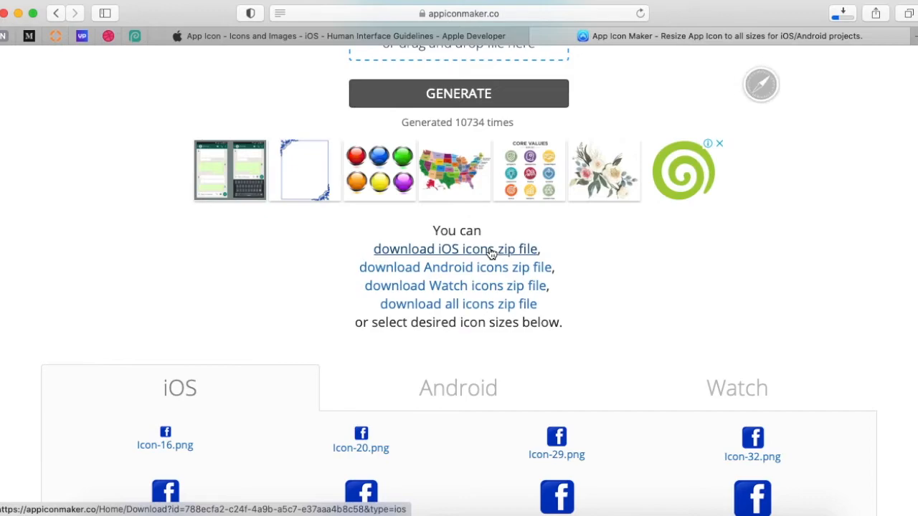
left_click(843, 13)
double_click(757, 74)
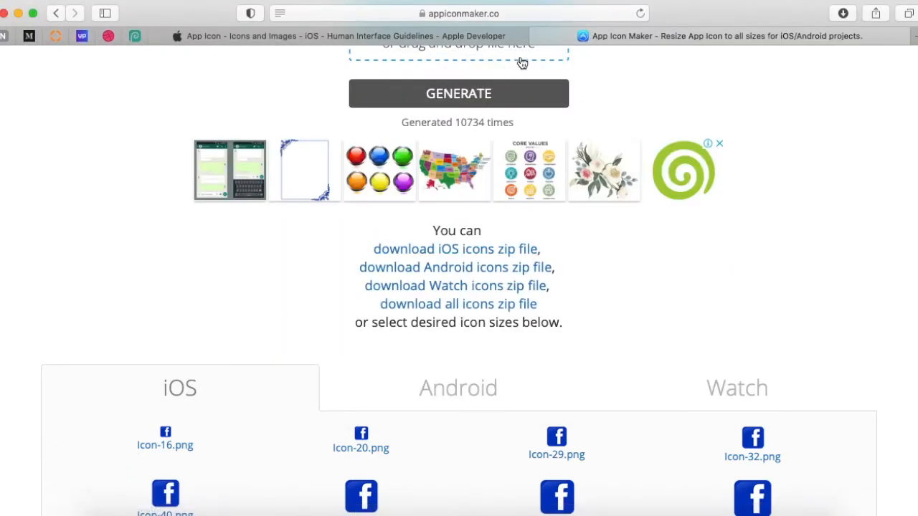
left_click(107, 494)
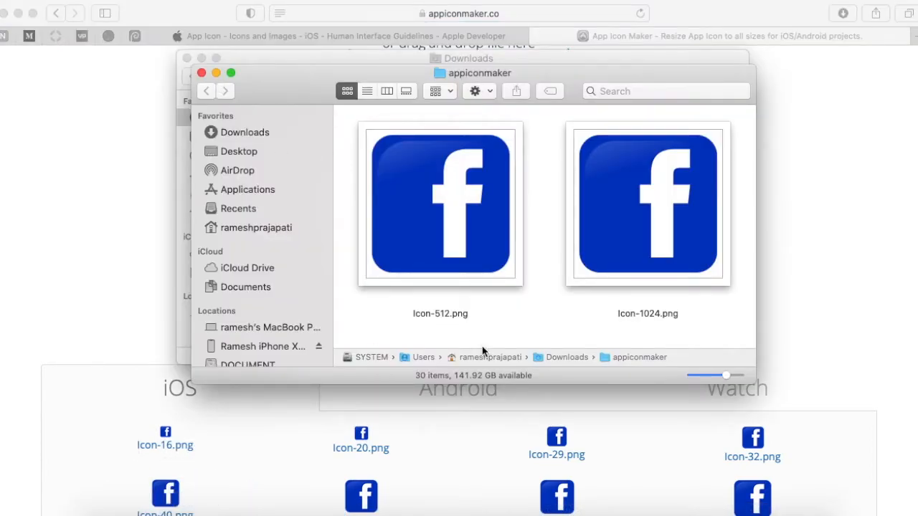
Shrink the thumbnails and enlarge the appiconmaker folder window to show the icon files starting with Icon-16.png
left_click(705, 376)
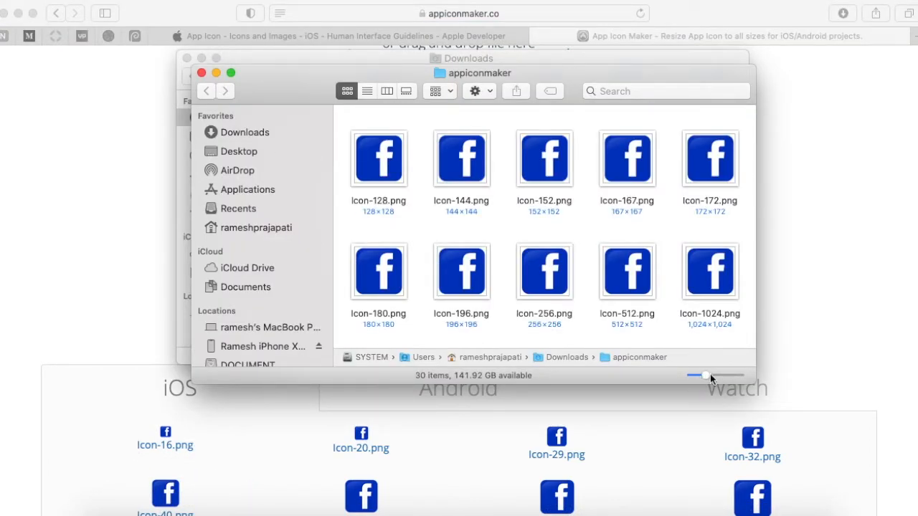
left_click_drag(755, 385, 836, 469)
scroll(576, 230, "up", 3)
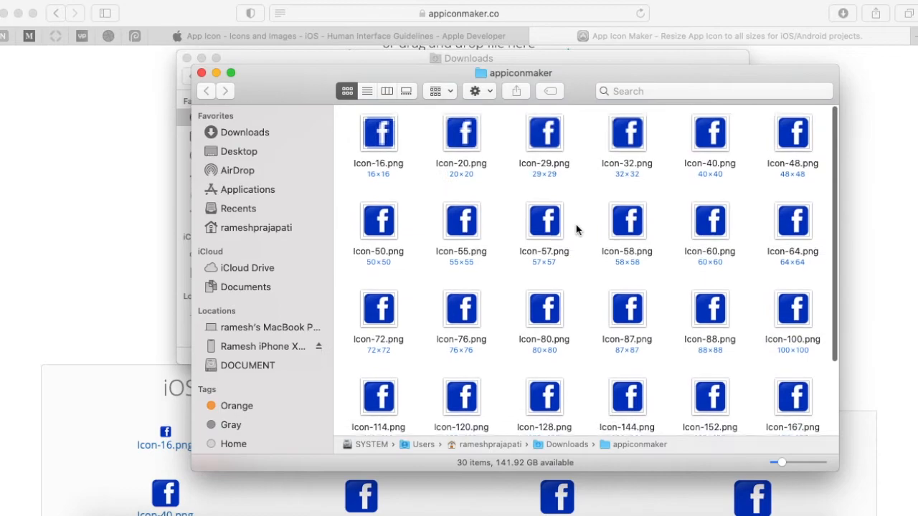
left_click(387, 142)
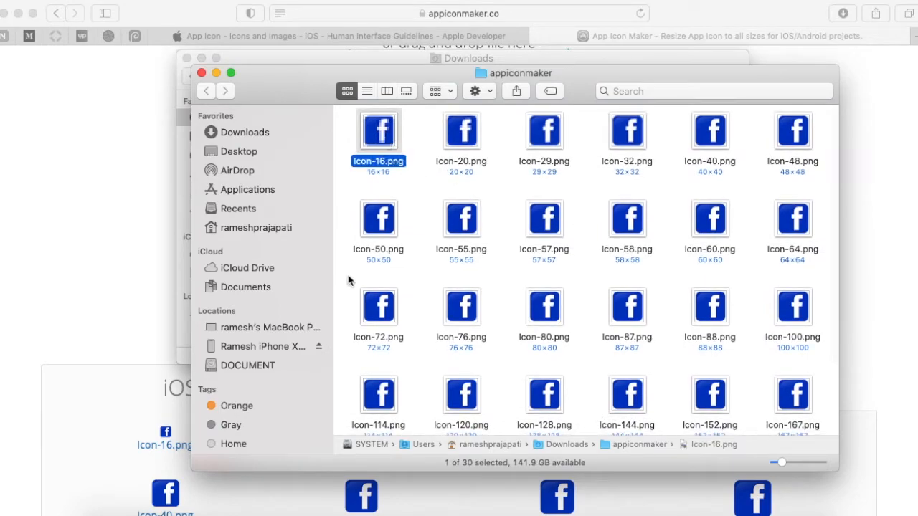
Switch to the AppIcon set in Xcode and place the appiconmaker folder window below the iPhone Notification slots
left_click(265, 493)
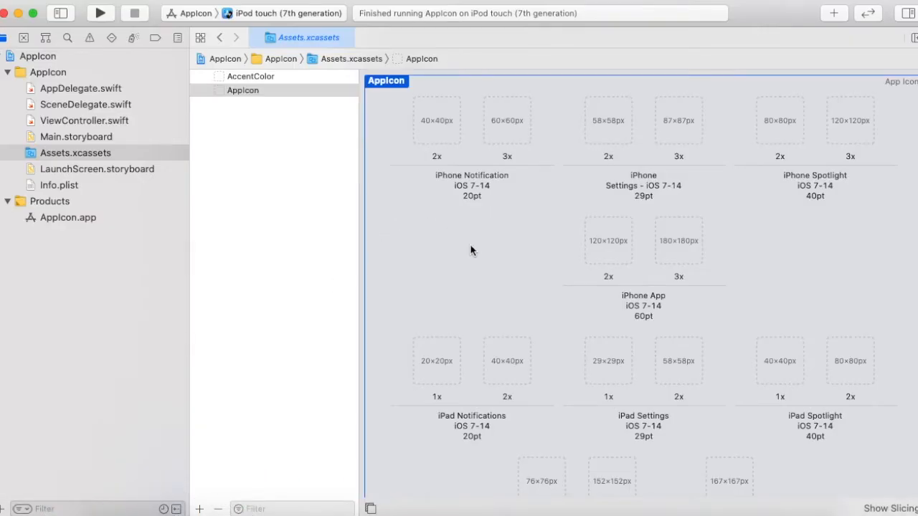
left_click(444, 128)
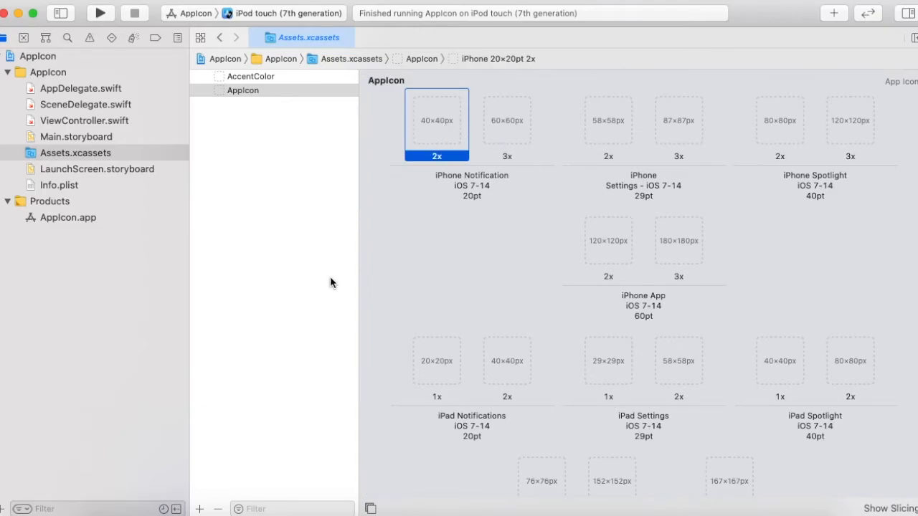
left_click(112, 499)
left_click_drag(270, 73, 148, 150)
left_click(183, 60)
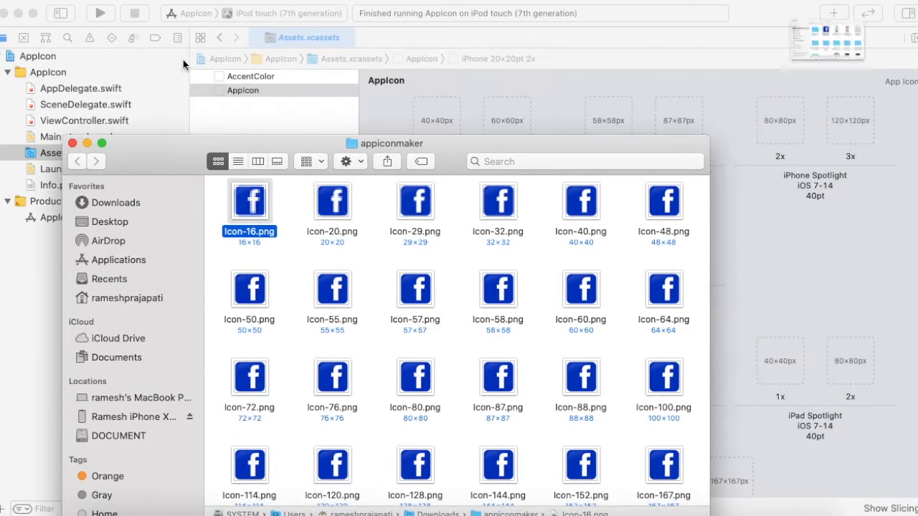
left_click_drag(456, 142, 396, 234)
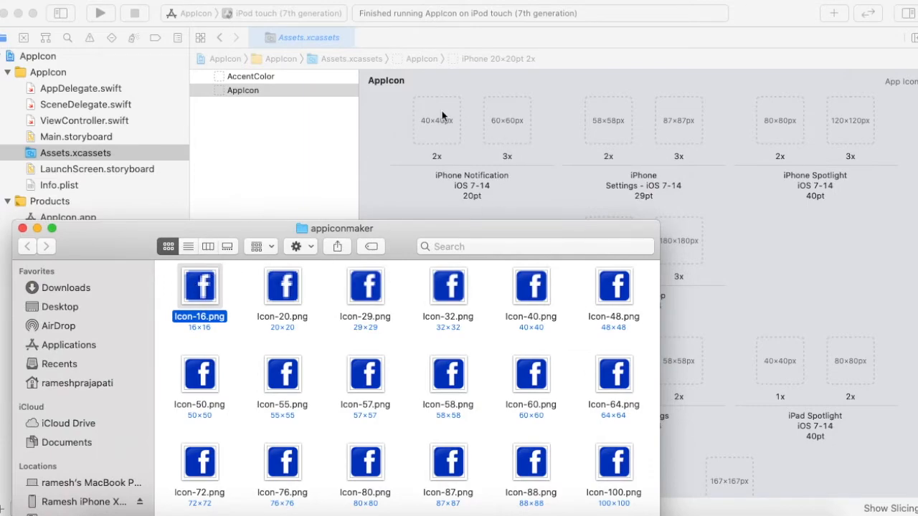
Fill the iPhone Notification slots with Icon-40.png and Icon-60.png, and the iPhone Settings slots with Icon-58.png and Icon-87.png
left_click_drag(534, 278, 503, 157)
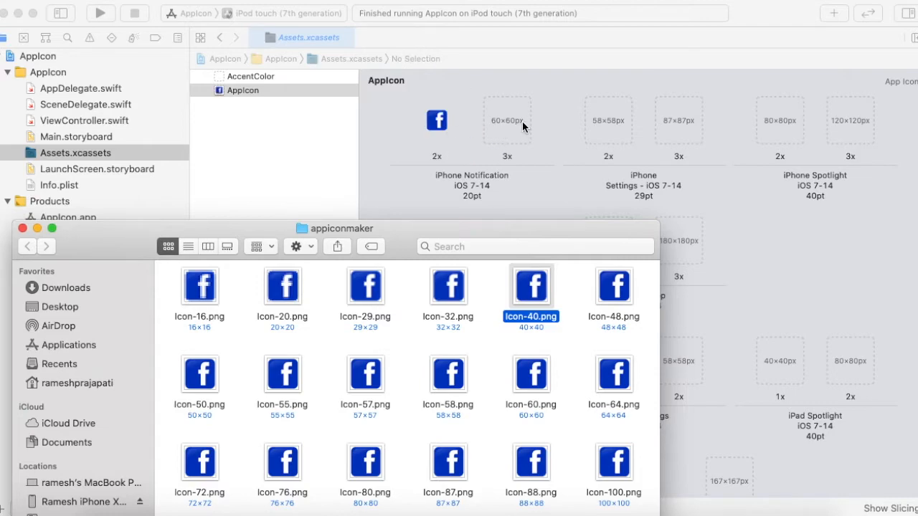
left_click(506, 400)
left_click_drag(531, 382, 509, 124)
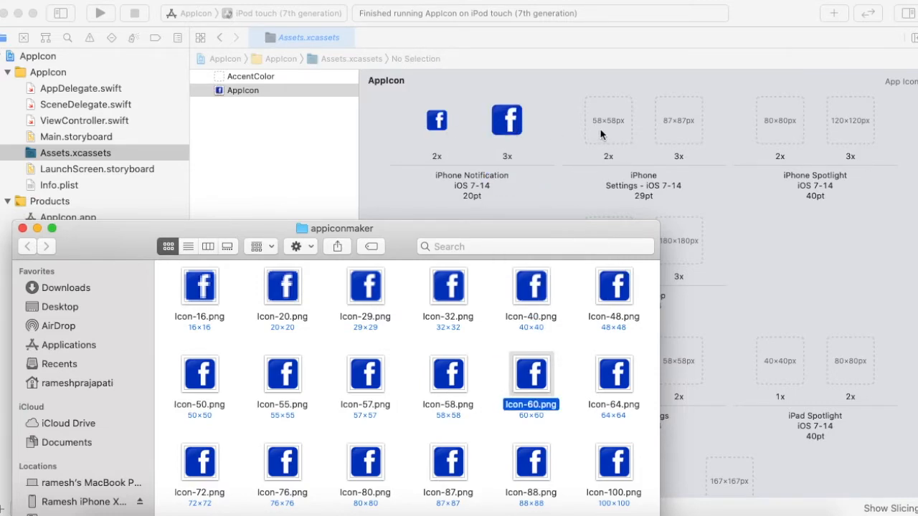
left_click_drag(453, 396, 621, 127)
scroll(563, 393, "down", 3)
left_click(448, 350)
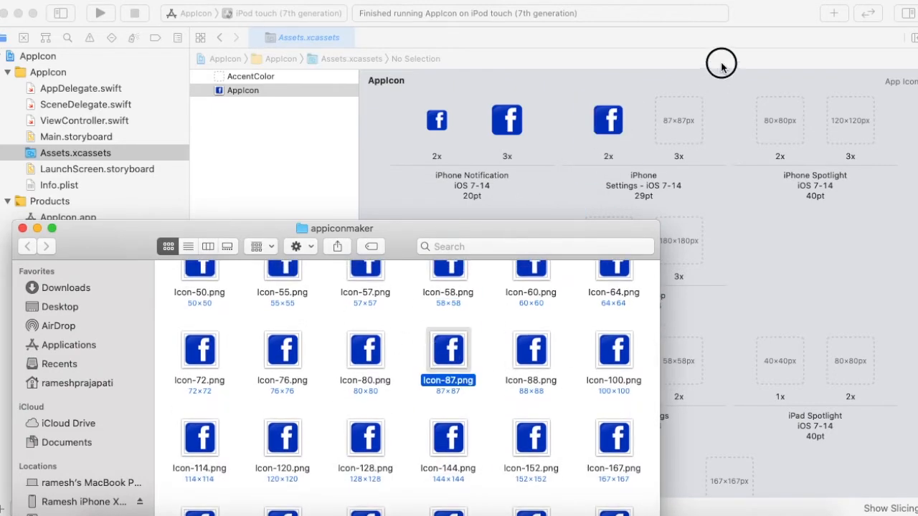
left_click_drag(494, 333, 679, 121)
Fill the iPhone Spotlight slots with the 80 and 120 px icons, and the iPhone App slots with the 120 and 180 px icons
left_click_drag(362, 351, 751, 112)
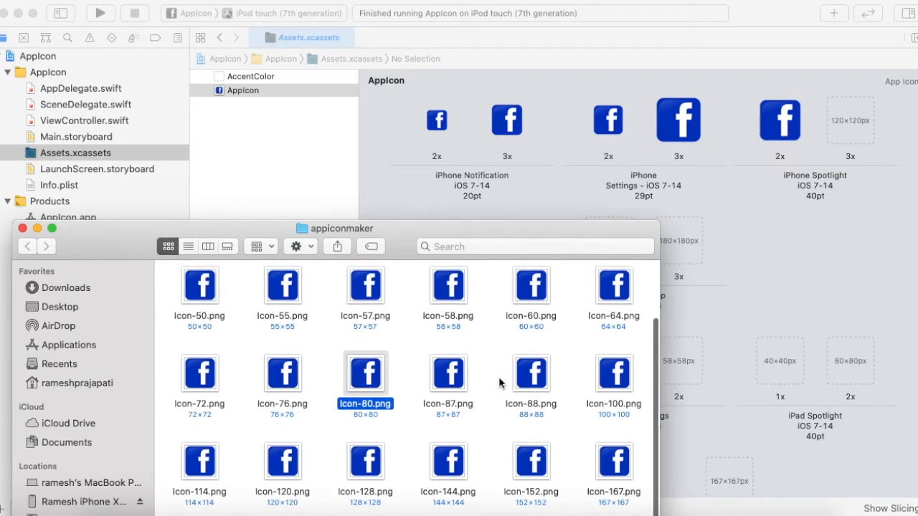
left_click_drag(281, 436, 851, 121)
left_click_drag(609, 227, 462, 121)
left_click_drag(138, 335, 617, 242)
left_click_drag(137, 419, 682, 240)
Fill the iPad Notifications slots with the 20 px icon at 1x and the 40 px icon at 2x
left_click_drag(481, 132, 471, 325)
scroll(713, 277, "down", 5)
scroll(679, 206, "up", 3)
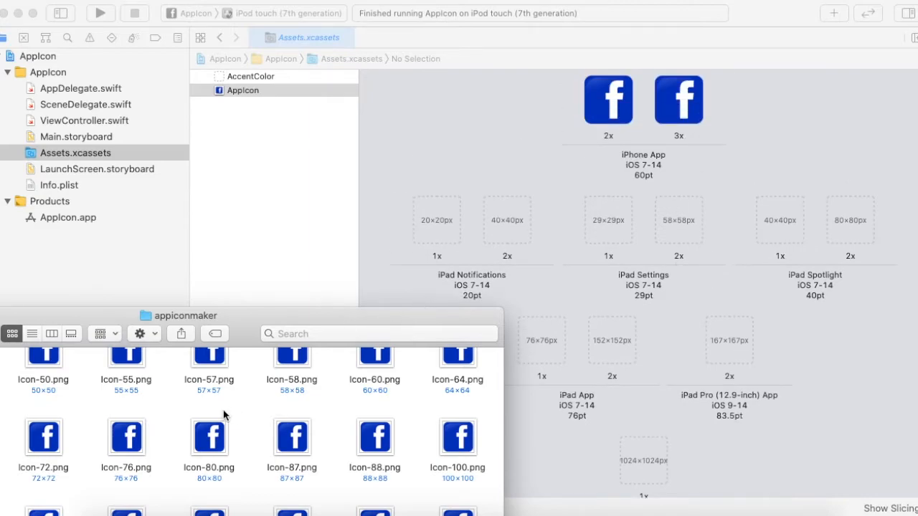
scroll(225, 416, "up", 3)
left_click_drag(126, 373, 436, 220)
left_click_drag(370, 367, 508, 224)
Fill the iPad Settings slots with the 29 and 58 px icons, and the iPad Spotlight slots with the 40 and 80 px icons
left_click(213, 380)
left_click_drag(213, 380, 608, 220)
left_click_drag(291, 459, 679, 220)
left_click_drag(375, 363, 781, 230)
left_click_drag(364, 330, 345, 135)
left_click_drag(190, 367, 851, 220)
Fill the iPad App slots with the 76 and 152 px icons, and the iPad Pro (12.9-inch) App slot with the 167 px icon
left_click_drag(108, 355, 545, 362)
scroll(118, 430, "down", 2)
left_click_drag(355, 383, 626, 350)
left_click_drag(443, 375, 729, 341)
Fill the 1024×1024 px slot of the AppIcon set with Icon-1024.png
scroll(717, 322, "down", 2)
scroll(236, 323, "down", 2)
left_click_drag(439, 416, 637, 399)
scroll(770, 431, "up", 10)
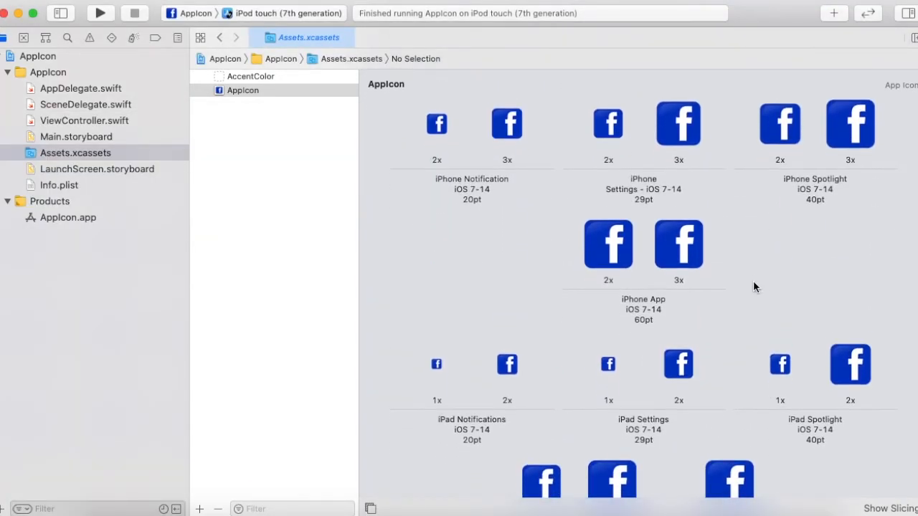
Run the app on the iPod touch (7th generation) simulator and check its icon on the simulator's home screen
key("super+r")
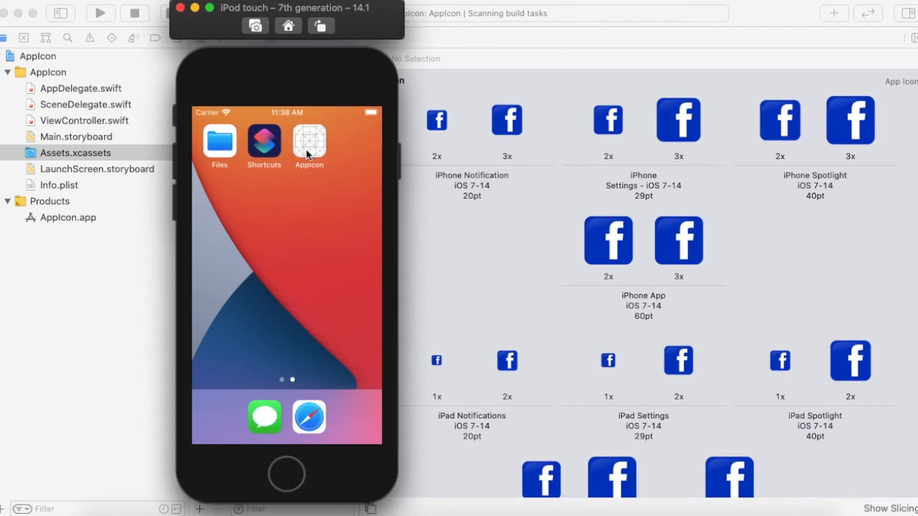
left_click(465, 255)
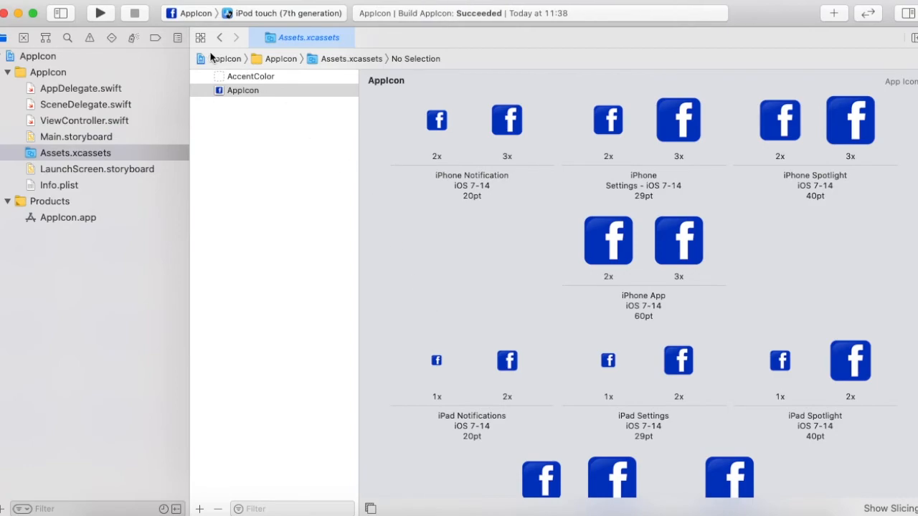
left_click(402, 228)
key("super+r")
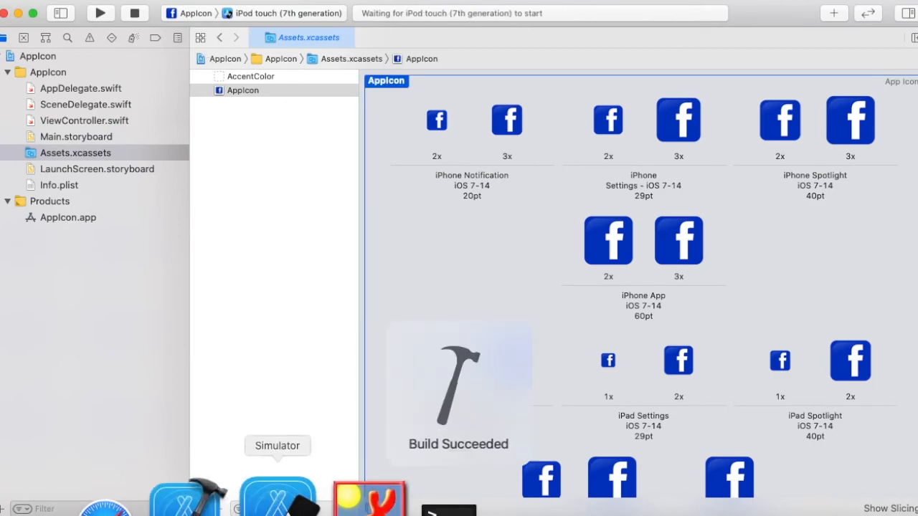
left_click(278, 505)
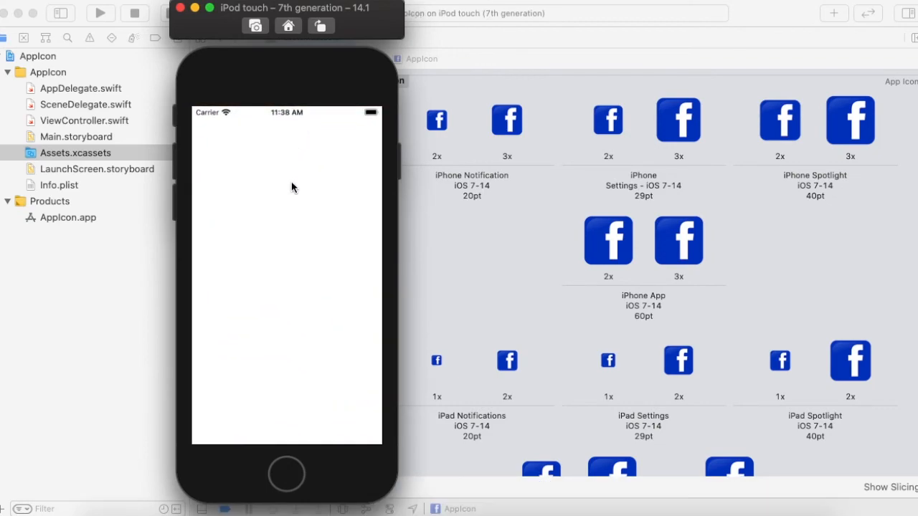
left_click(288, 465)
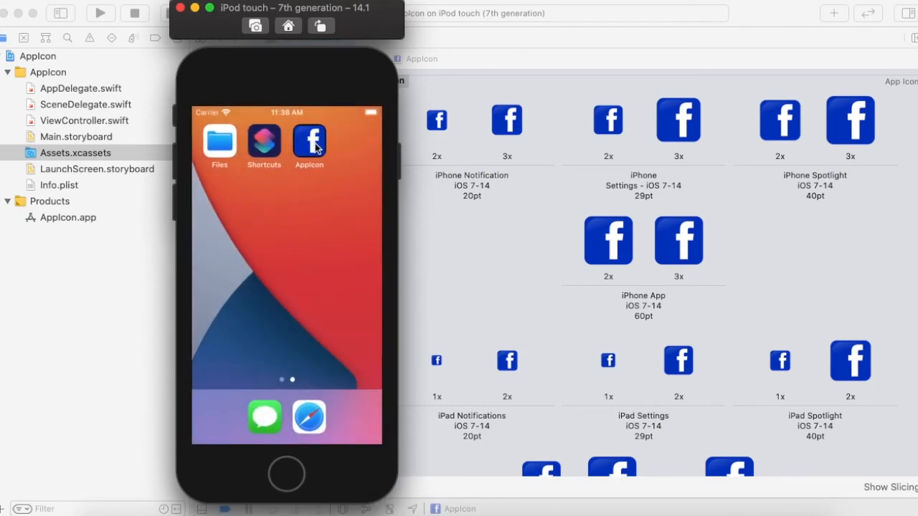
left_click(453, 248)
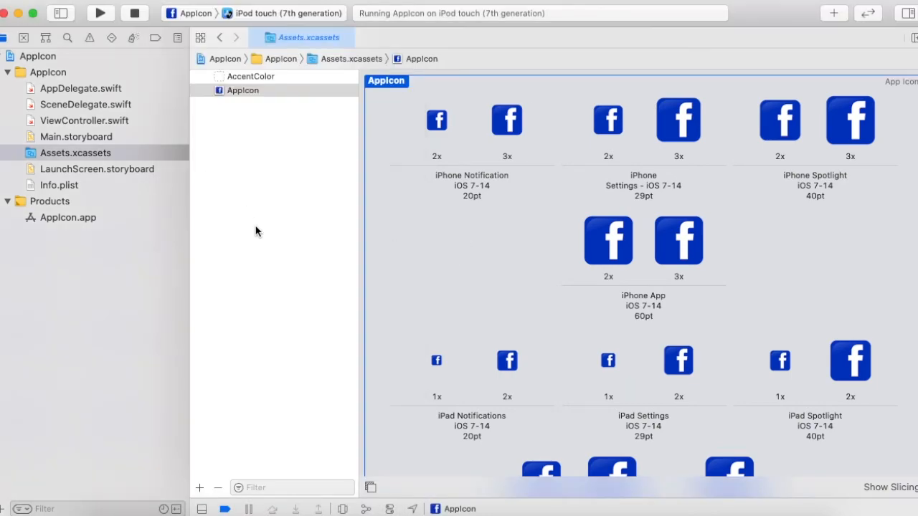